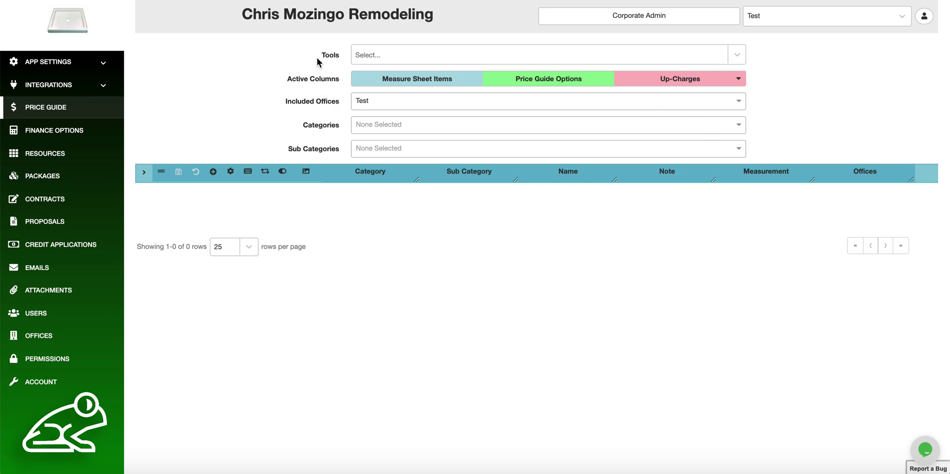
Review the list of available price guide tools.
{"action": "left_click", "coordinate": [377, 55]}
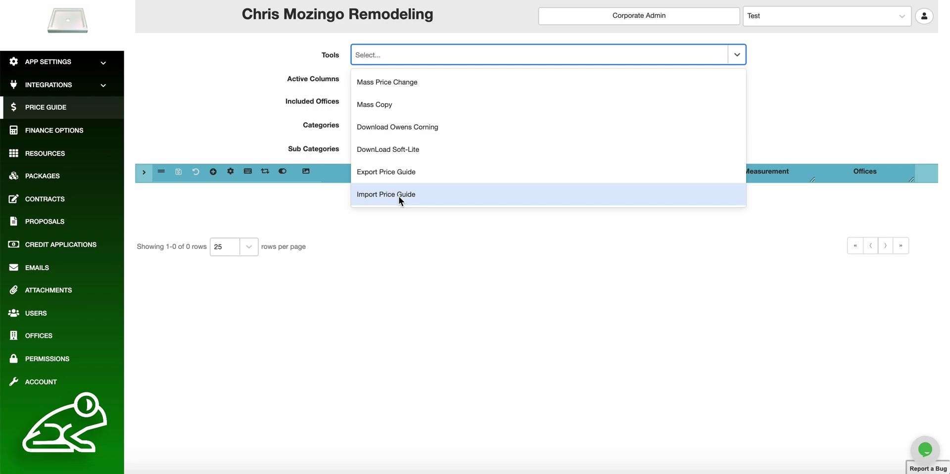
{"action": "left_click", "coordinate": [312, 89]}
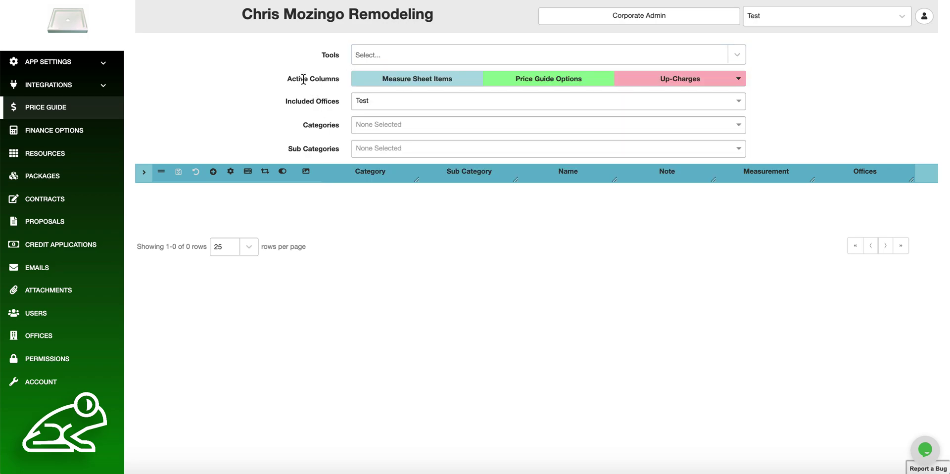
Hide the Sub-Category column of the measure sheet items and show it again.
{"action": "left_click", "coordinate": [739, 80]}
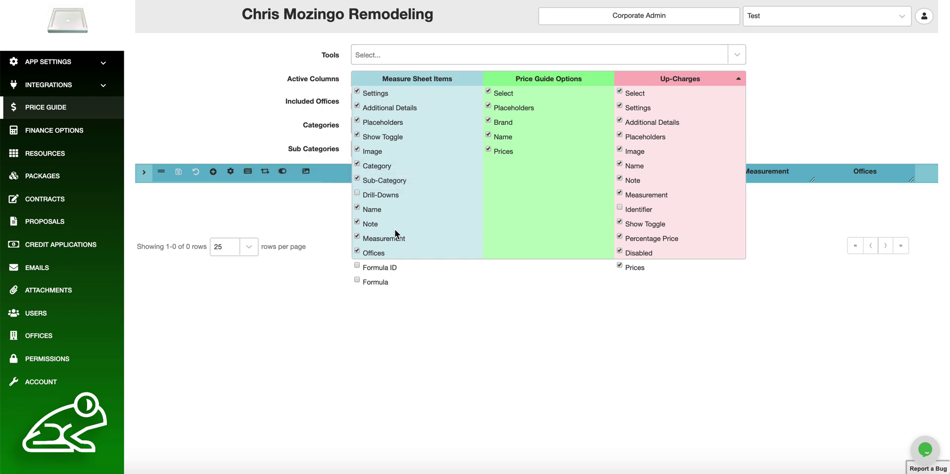
{"action": "left_click", "coordinate": [357, 179]}
{"action": "left_click", "coordinate": [357, 179]}
{"action": "left_click", "coordinate": [744, 79]}
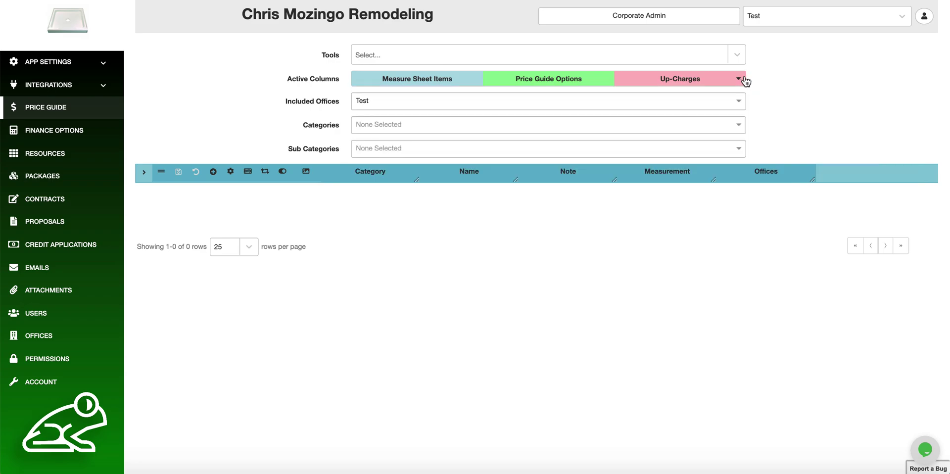
{"action": "left_click", "coordinate": [744, 79]}
{"action": "left_click", "coordinate": [357, 179]}
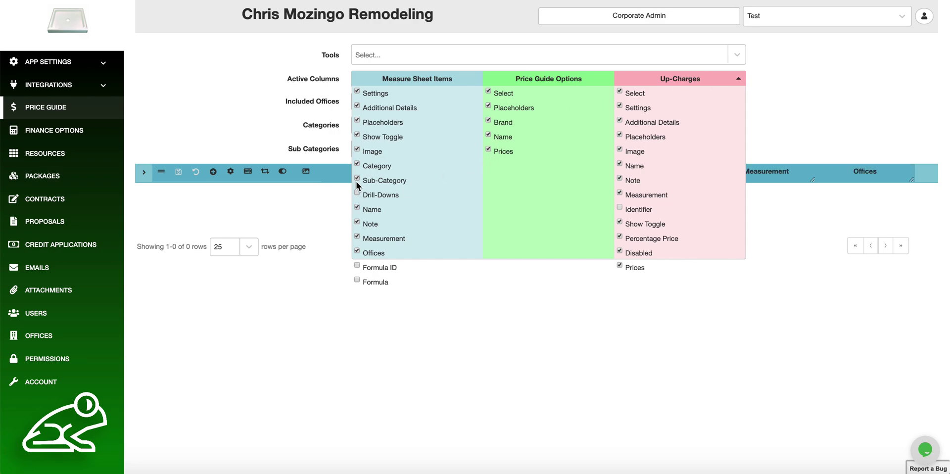
{"action": "left_click", "coordinate": [739, 79]}
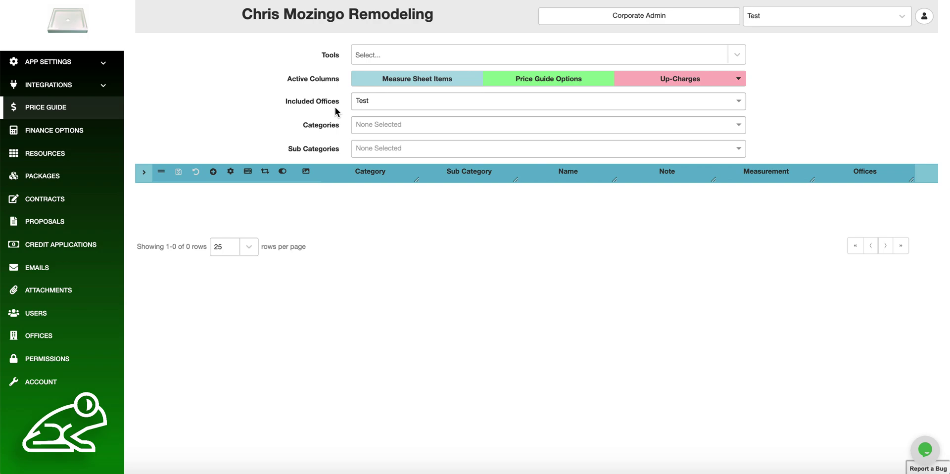
Check the offices included in the price guide filter and select all categories in the category filter.
{"action": "left_click", "coordinate": [381, 103]}
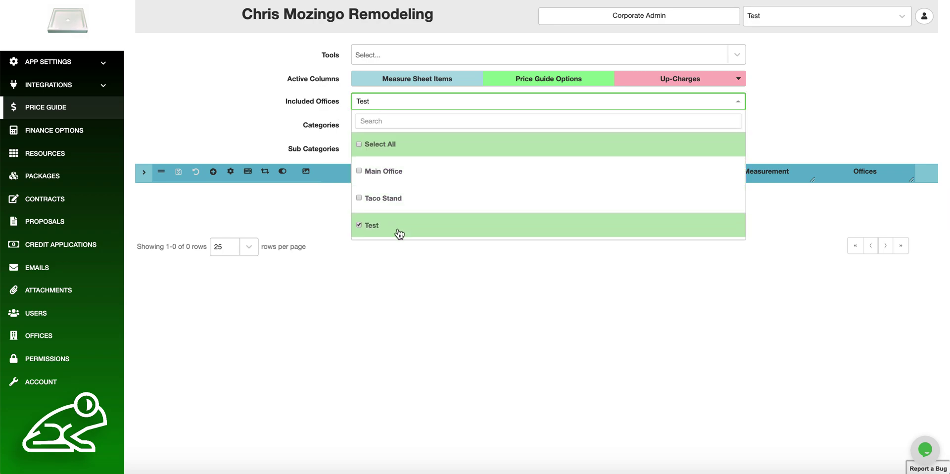
{"action": "left_click", "coordinate": [313, 228]}
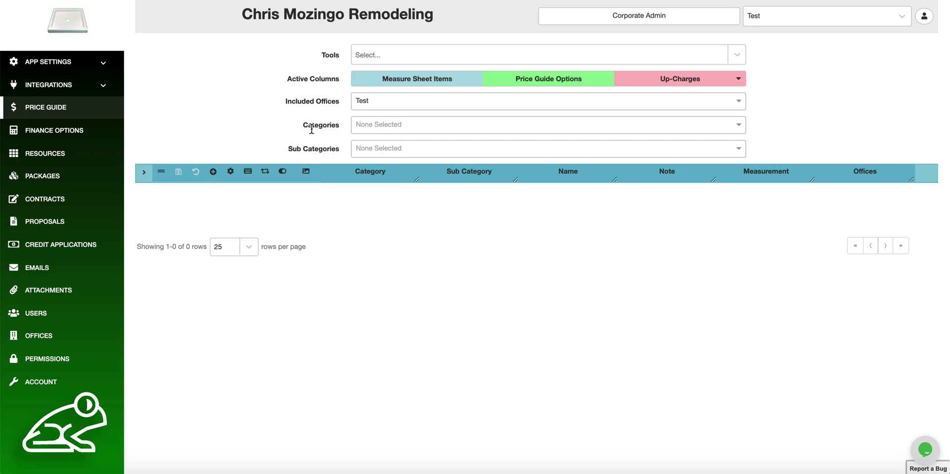
{"action": "left_click", "coordinate": [365, 128]}
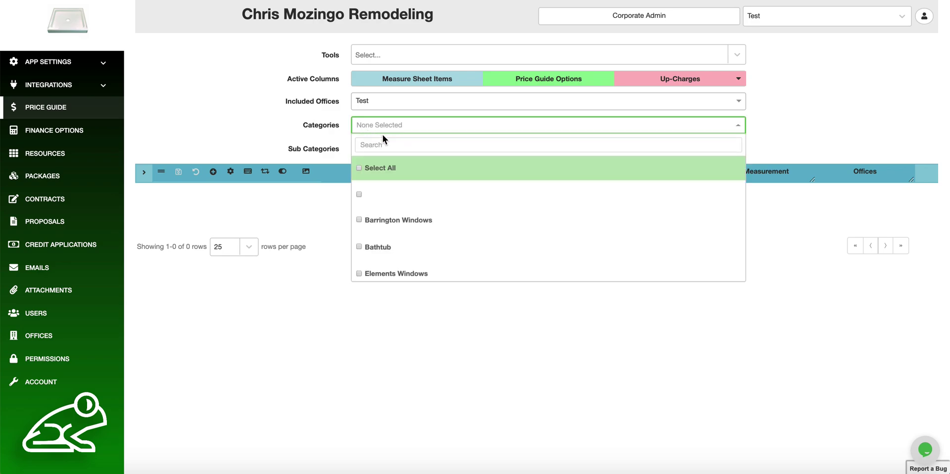
{"action": "left_click", "coordinate": [416, 218]}
{"action": "left_click", "coordinate": [419, 252]}
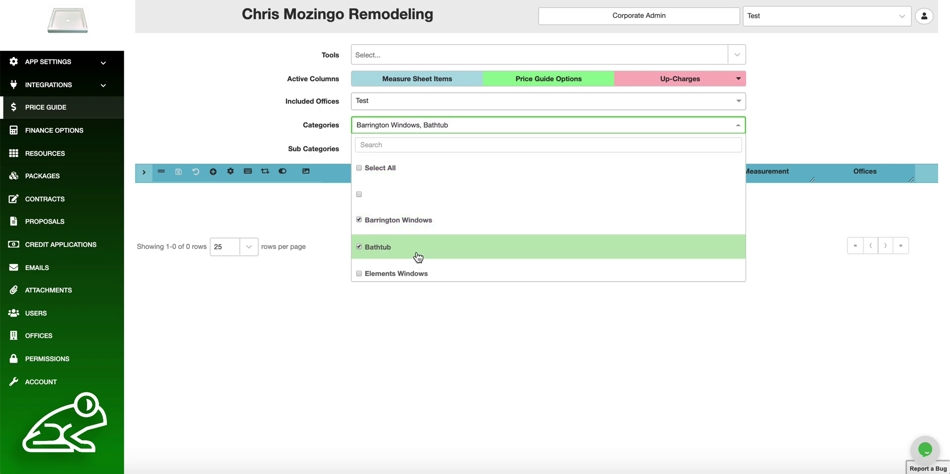
{"action": "left_click", "coordinate": [394, 168]}
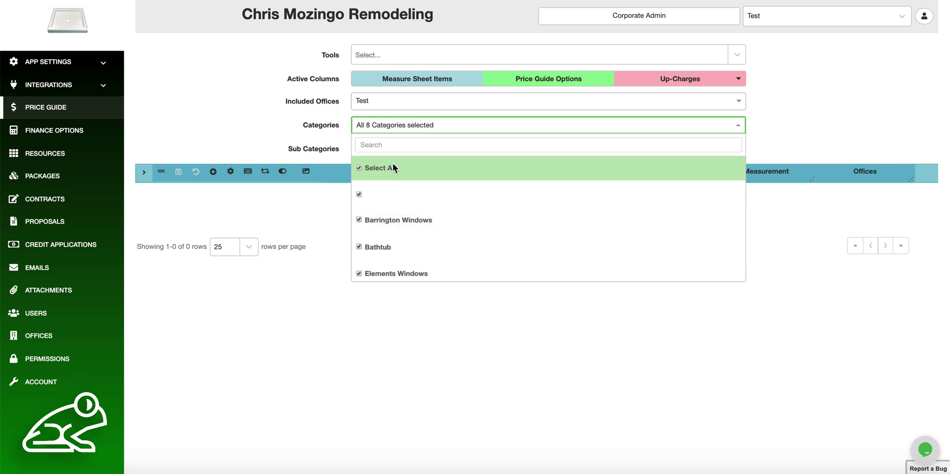
{"action": "left_click", "coordinate": [236, 128]}
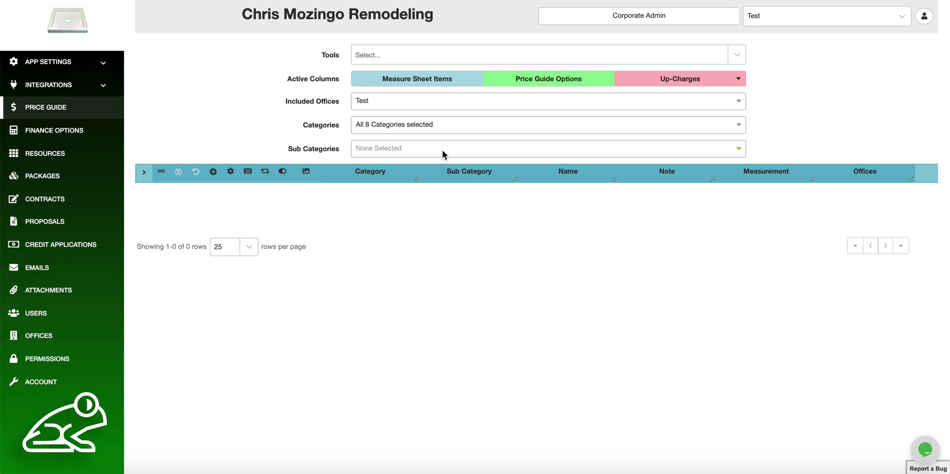
Look through the sub-category filter's options.
{"action": "left_click", "coordinate": [443, 151]}
{"action": "scroll", "coordinate": [444, 258], "scroll_direction": "down", "scroll_amount": 5}
{"action": "scroll", "coordinate": [438, 261], "scroll_direction": "down", "scroll_amount": 10}
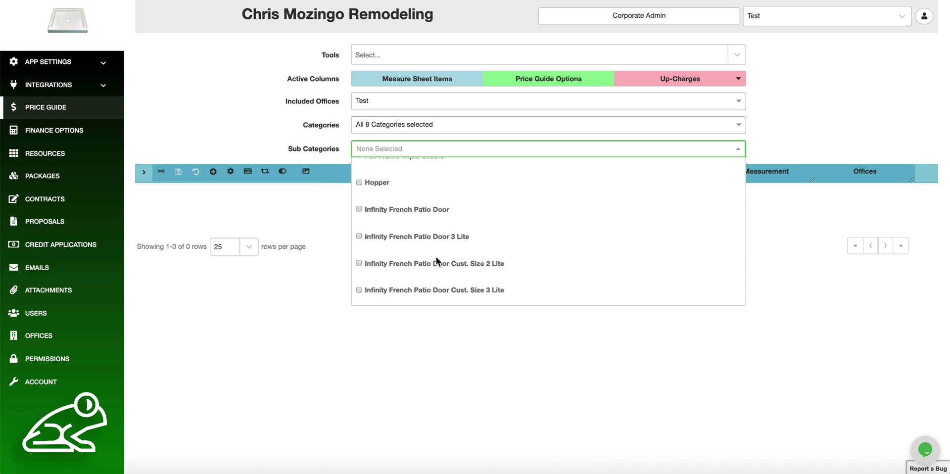
{"action": "left_click", "coordinate": [324, 168]}
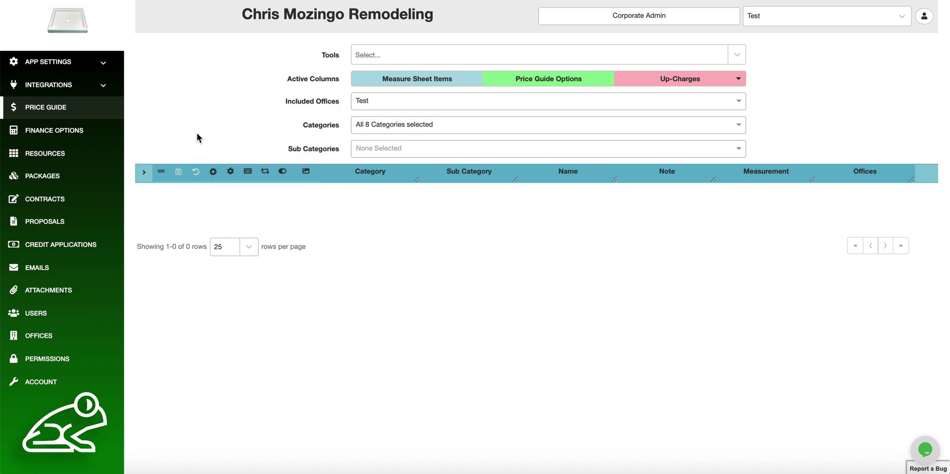
Add a new measure sheet item and inspect its settings and additional details.
{"action": "left_click", "coordinate": [214, 173]}
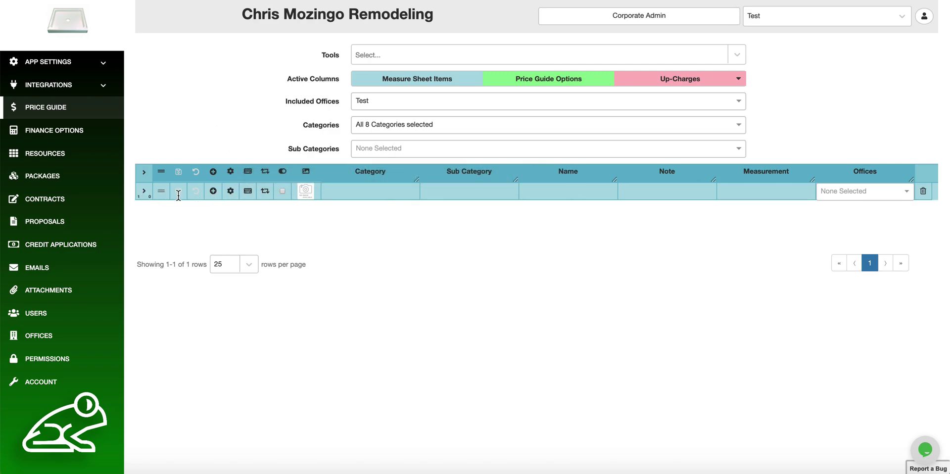
{"action": "left_click", "coordinate": [231, 192]}
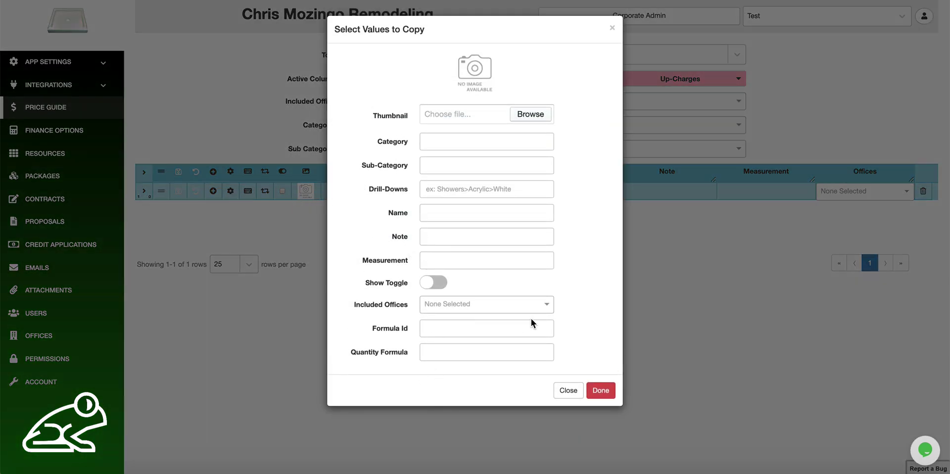
{"action": "left_click", "coordinate": [612, 30]}
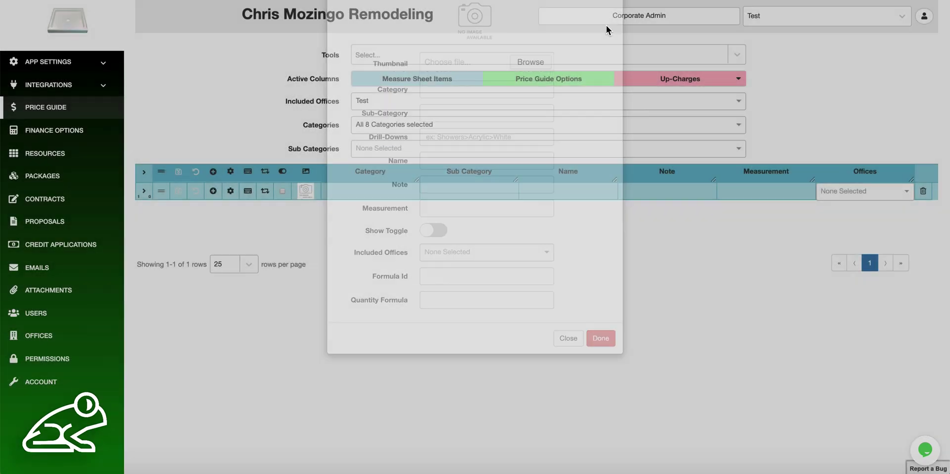
{"action": "left_click", "coordinate": [249, 196]}
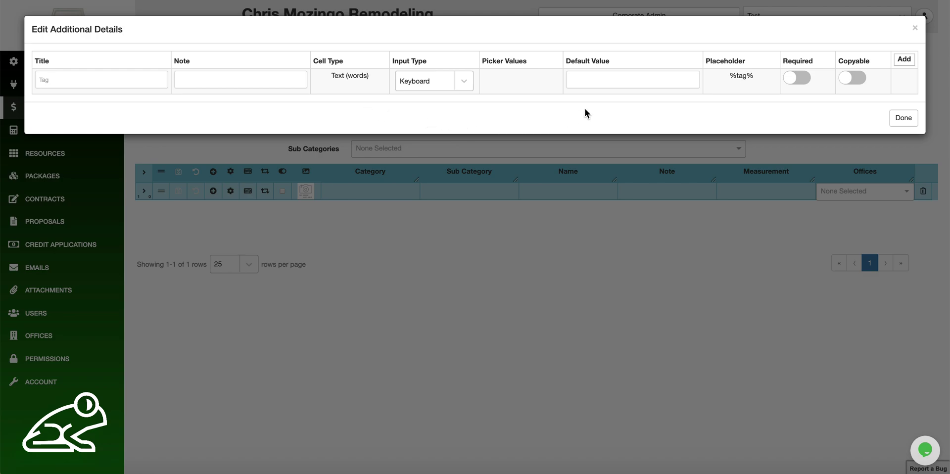
{"action": "left_click", "coordinate": [915, 28]}
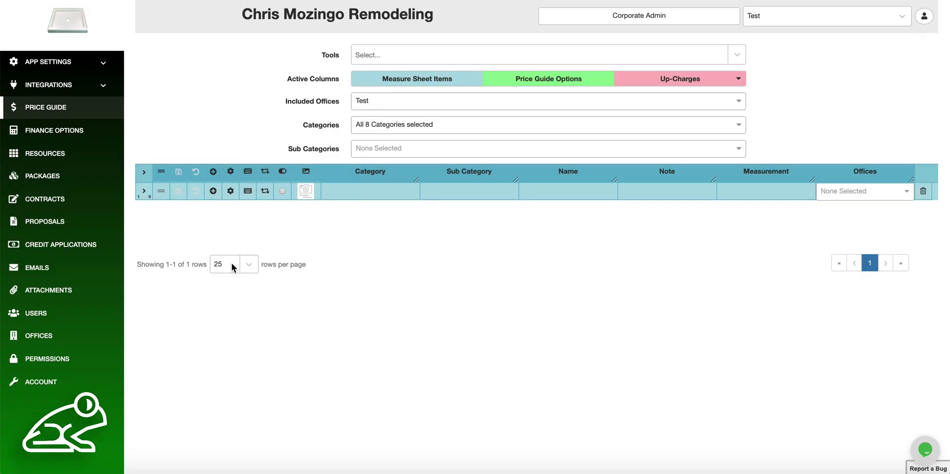
Try adding a blank placeholder row to the new measure sheet item.
{"action": "left_click", "coordinate": [266, 196]}
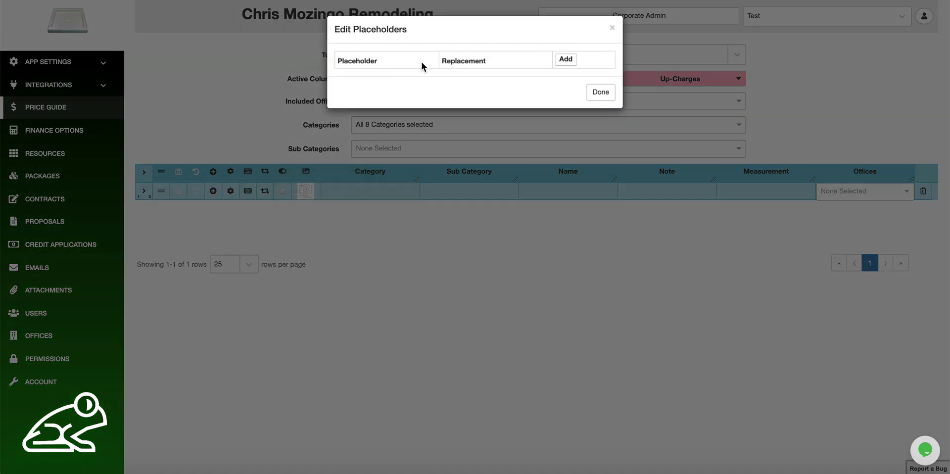
{"action": "left_click", "coordinate": [566, 60]}
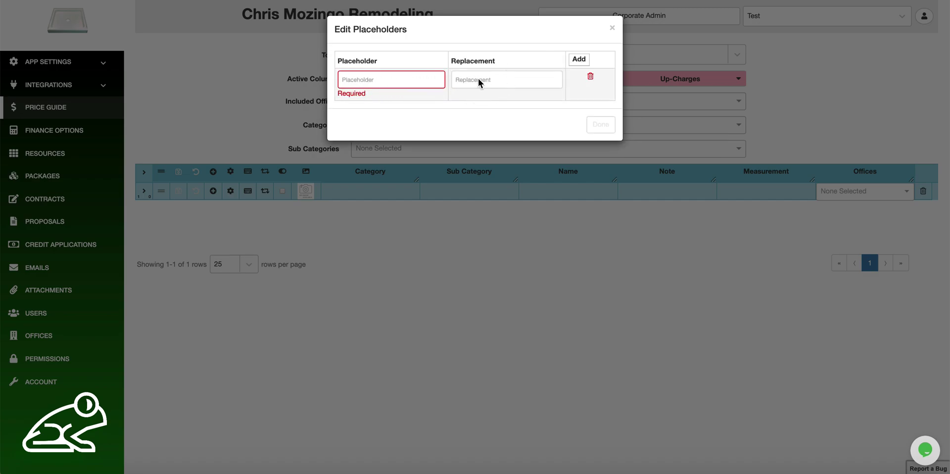
{"action": "left_click", "coordinate": [612, 28]}
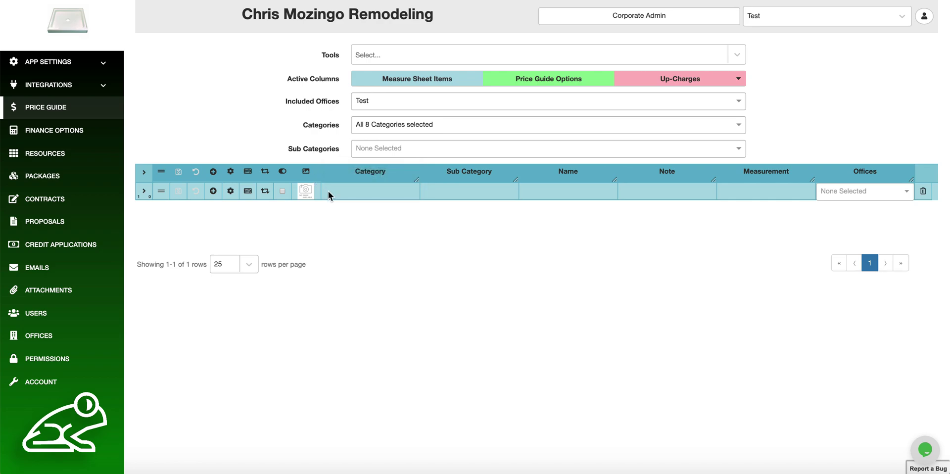
Preview the new item's image and view the files available for upload without choosing one.
{"action": "left_click", "coordinate": [306, 191]}
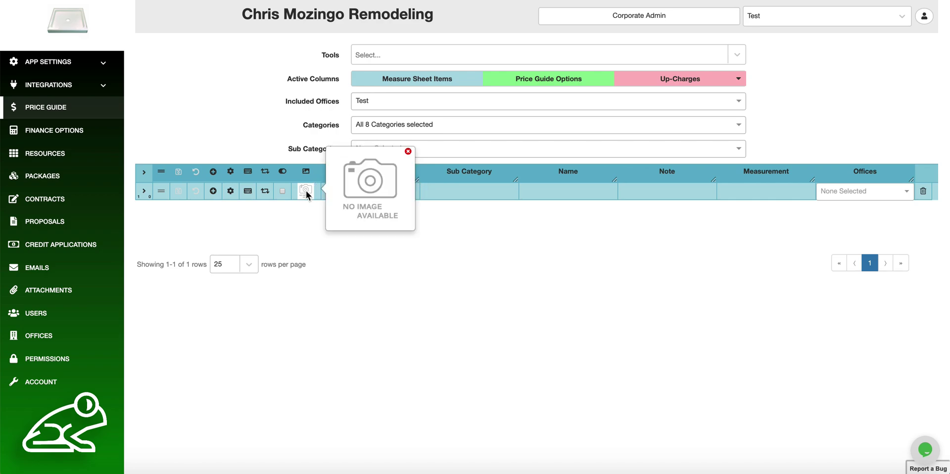
{"action": "left_click", "coordinate": [306, 191]}
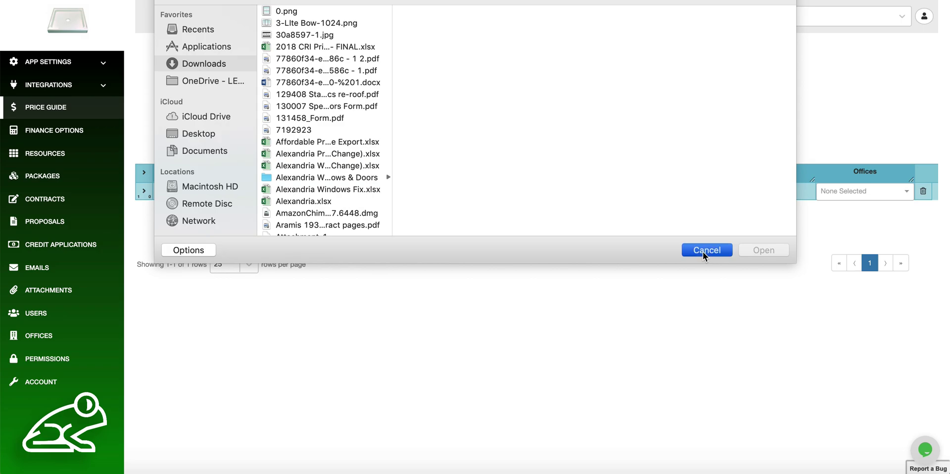
{"action": "left_click", "coordinate": [704, 253]}
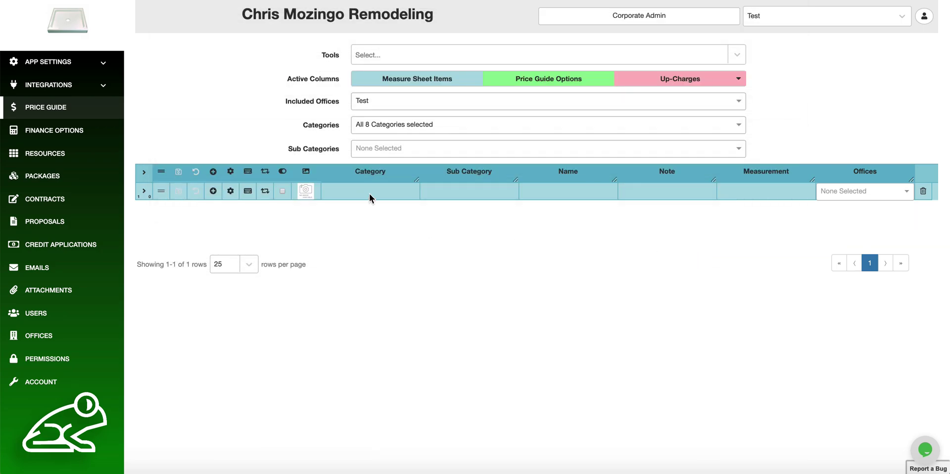
Enter category Test, sub-category Test2 and name Shingles for the new measure sheet item.
{"action": "type", "text": "Test"}
{"action": "type", "text": "Test2"}
{"action": "type", "text": "Shingles"}
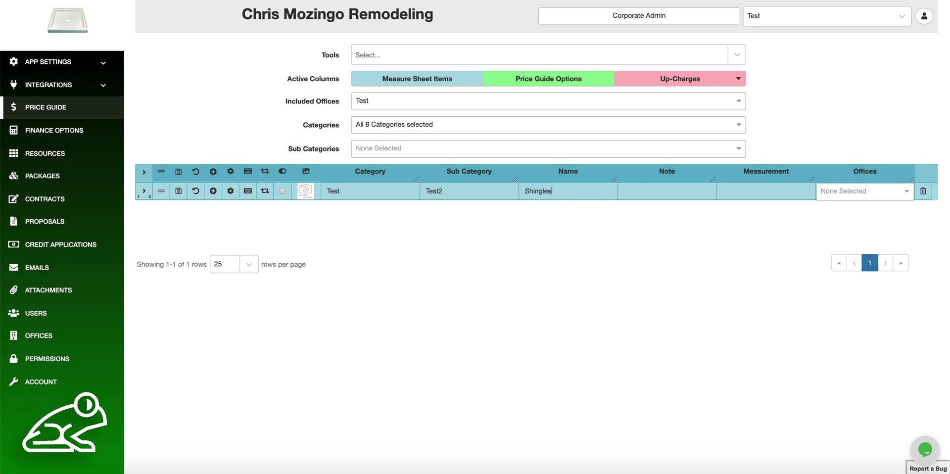
Give the Shingles item the note "This is a test" and the measurement "per squares".
{"action": "left_click", "coordinate": [678, 191]}
{"action": "type", "text": "This any"}
{"action": "key", "text": "BackSpace"}
{"action": "key", "text": "BackSpace"}
{"action": "key", "text": "BackSpace"}
{"action": "type", "text": "is"}
{"action": "type", "text": "testper lin ft"}
{"action": "key", "text": "BackSpace"}
{"action": "key", "text": "BackSpace"}
{"action": "key", "text": "BackSpace"}
{"action": "key", "text": "BackSpace"}
{"action": "key", "text": "BackSpace"}
{"action": "type", "text": "squares"}
Assign the Shingles item to the Test office and save the item.
{"action": "left_click", "coordinate": [851, 191]}
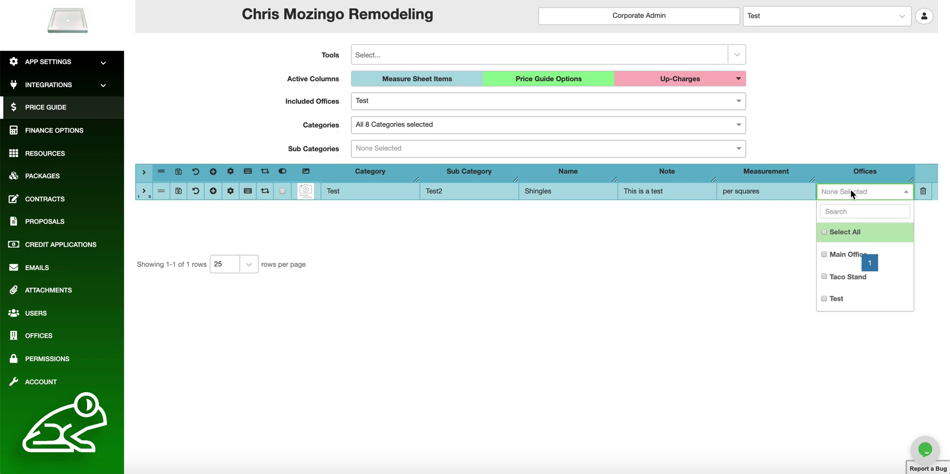
{"action": "left_click", "coordinate": [851, 301]}
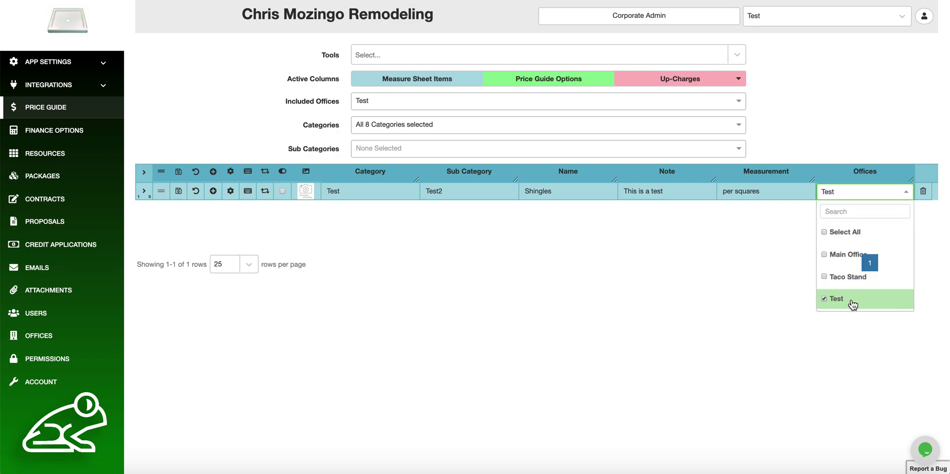
{"action": "left_click", "coordinate": [659, 248]}
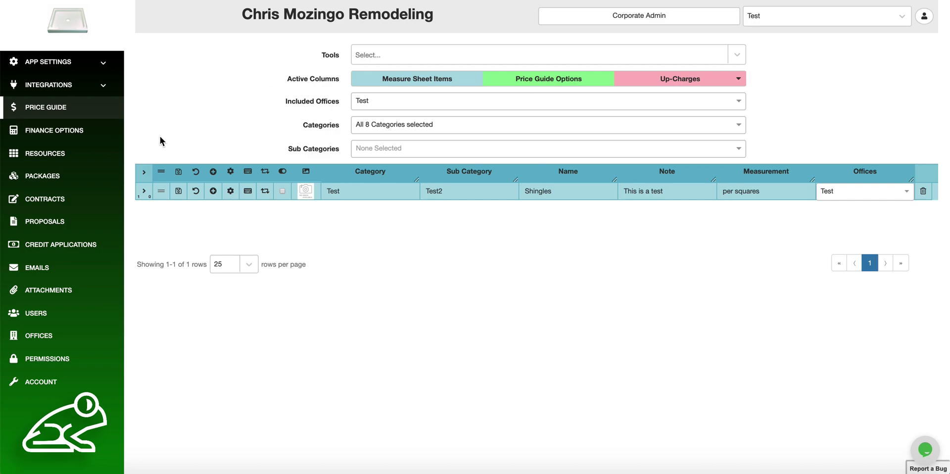
{"action": "left_click", "coordinate": [178, 191]}
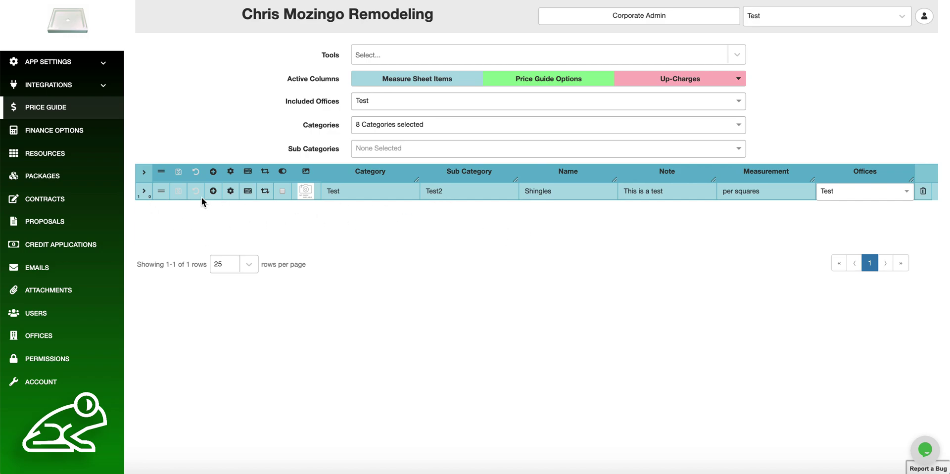
Fill in the Shingles item's first price guide option with brand Test Brand, name Test Name and price $100, and save it.
{"action": "left_click", "coordinate": [144, 192]}
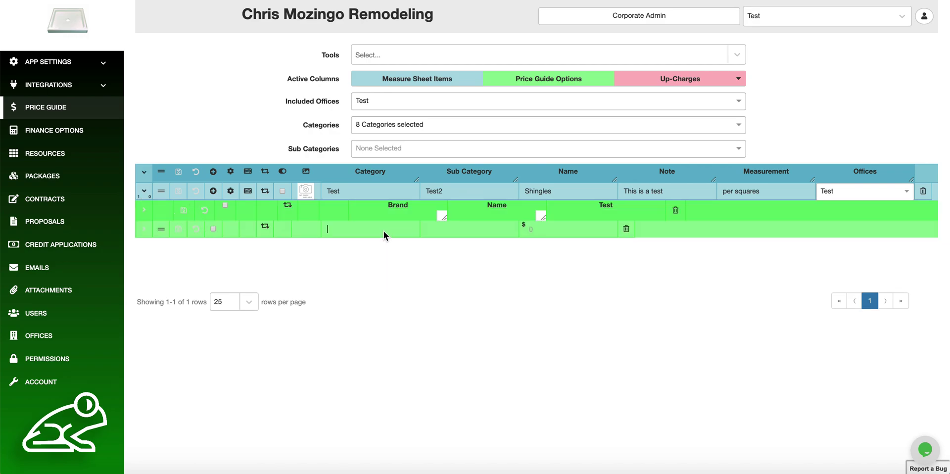
{"action": "type", "text": "Test Brand"}
{"action": "left_click", "coordinate": [450, 233]}
{"action": "type", "text": "Test Name"}
{"action": "type", "text": "100"}
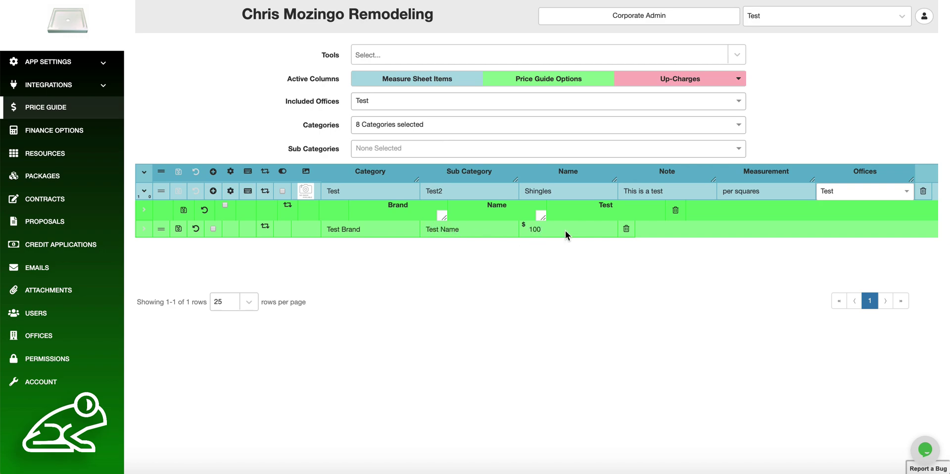
{"action": "left_click", "coordinate": [177, 228]}
Add a second price guide option to Shingles with brand Second Brand, name Second Name and price $150, and save it.
{"action": "left_click", "coordinate": [212, 191]}
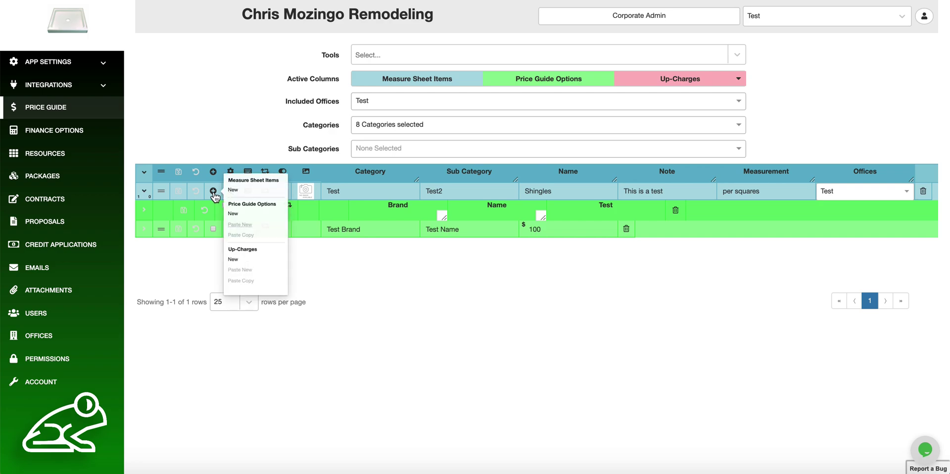
{"action": "left_click", "coordinate": [236, 223]}
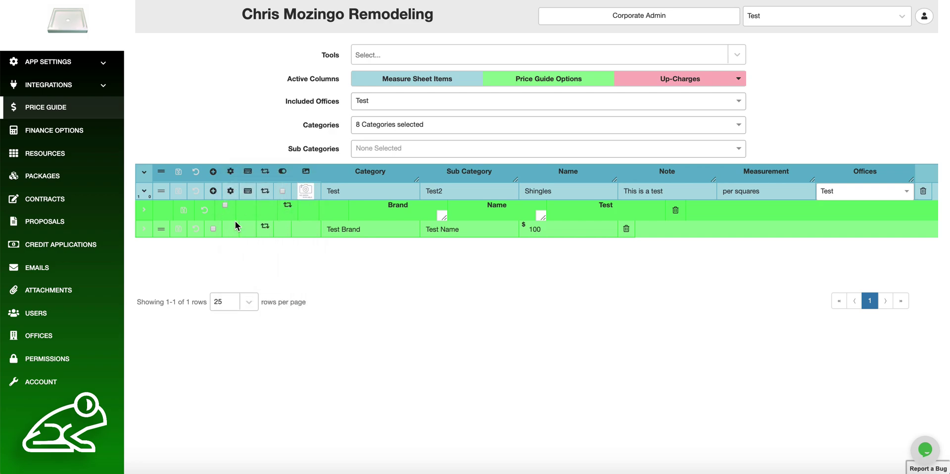
{"action": "type", "text": "Secon"}
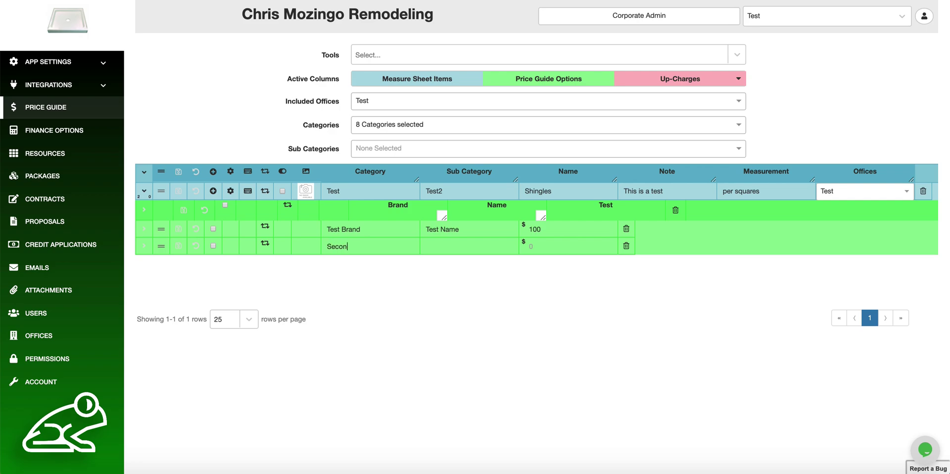
{"action": "type", "text": "d BrandSecond"}
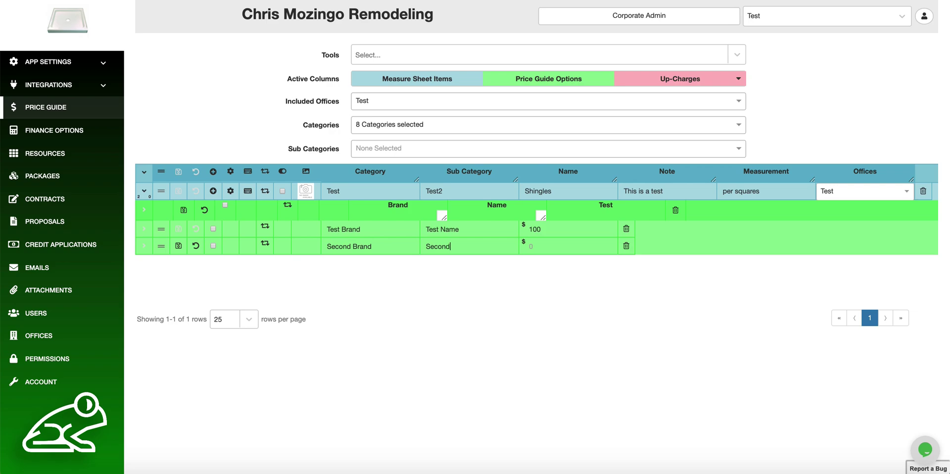
{"action": "type", "text": " Name150"}
{"action": "left_click", "coordinate": [179, 246]}
Add a new up-charge to the Shingles item and expand the Test Brand option to show its blank row.
{"action": "left_click", "coordinate": [213, 192]}
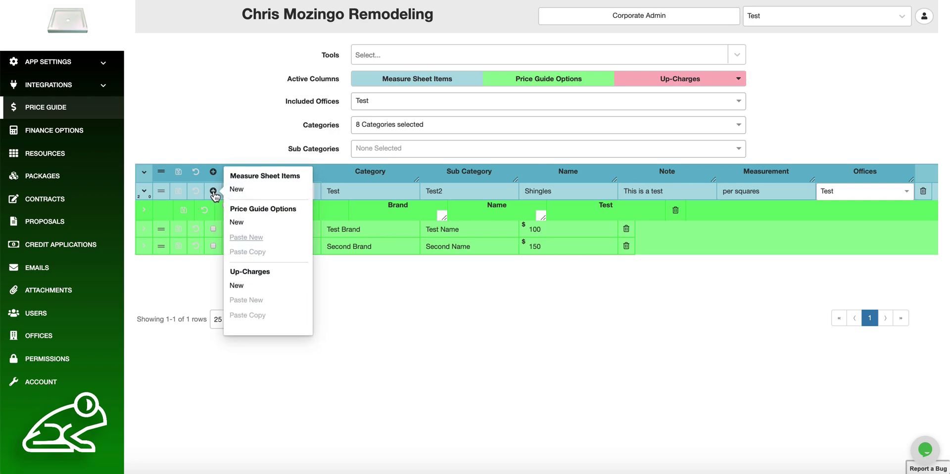
{"action": "left_click", "coordinate": [250, 283]}
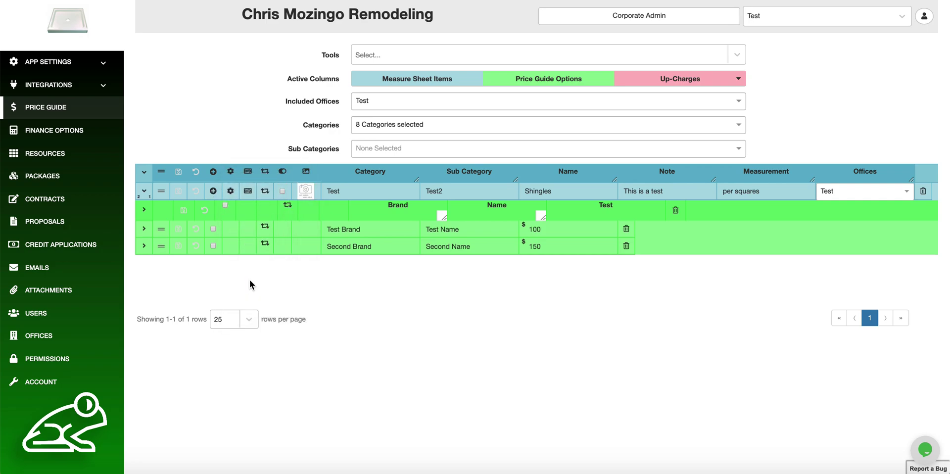
{"action": "left_click", "coordinate": [144, 229]}
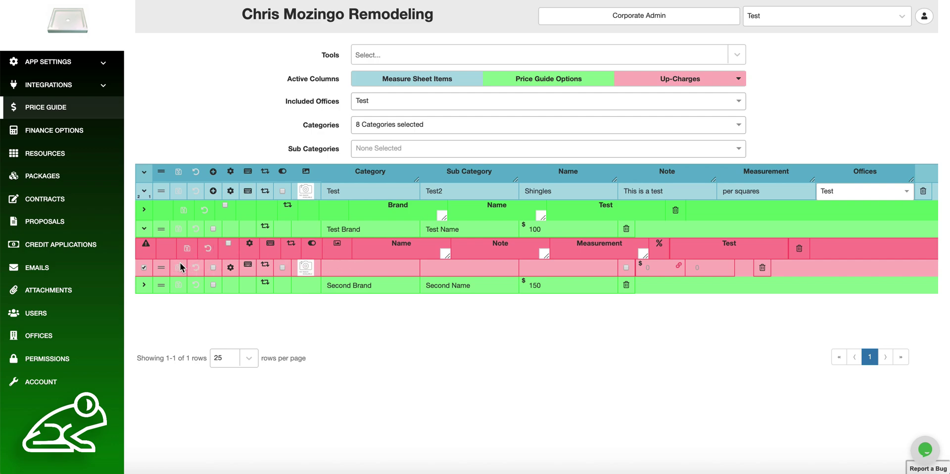
Select the blank up-charge to examine its copy and paste choices, and look over its edit form.
{"action": "mouse_move", "coordinate": [162, 269]}
{"action": "left_mouse_down"}
{"action": "mouse_move", "coordinate": [162, 278]}
{"action": "mouse_move", "coordinate": [161, 267]}
{"action": "left_mouse_up"}
{"action": "left_click", "coordinate": [214, 191]}
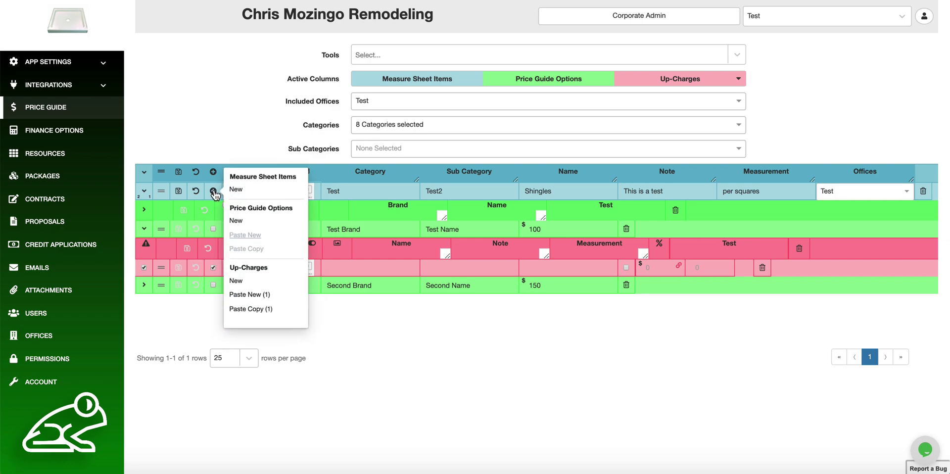
{"action": "left_click", "coordinate": [263, 300]}
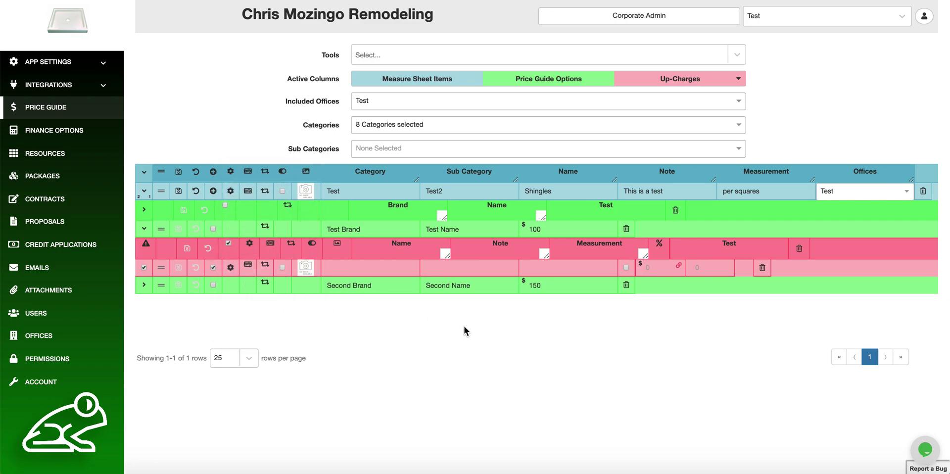
{"action": "left_click", "coordinate": [231, 268]}
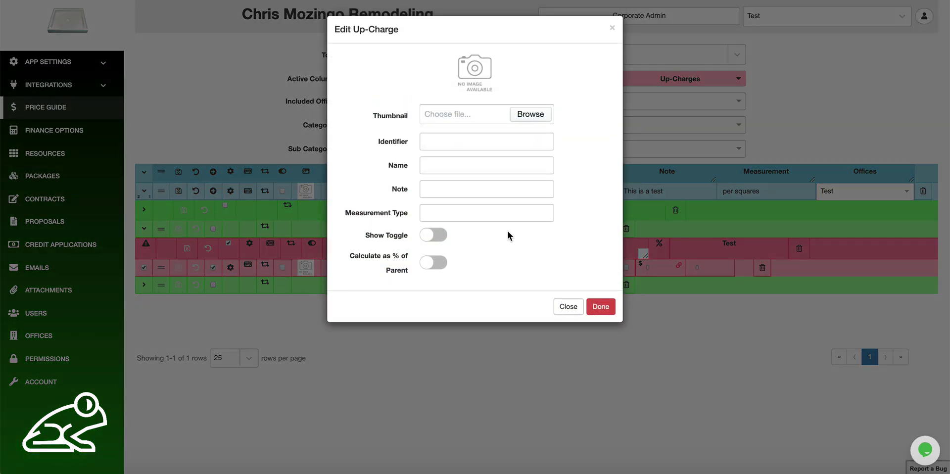
{"action": "left_click", "coordinate": [612, 28]}
Name the up-charge Grids, with the note "This is a note" and the measurement "Per Grid".
{"action": "mouse_move", "coordinate": [246, 273]}
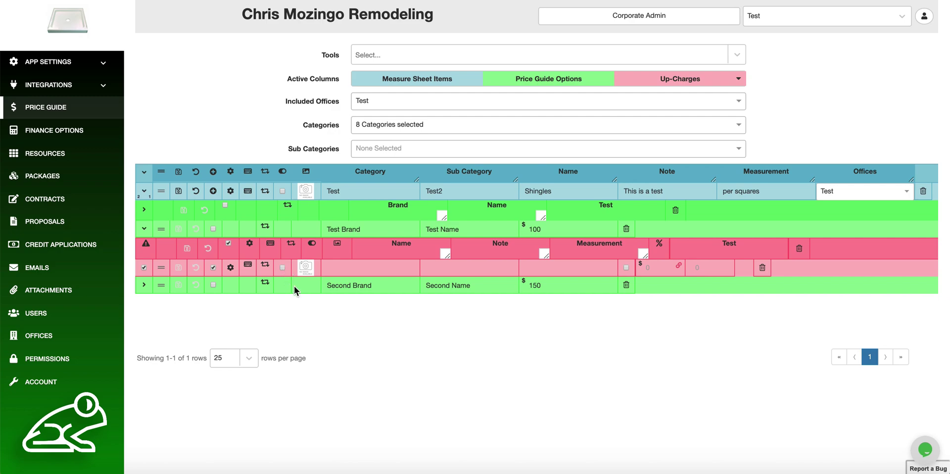
{"action": "mouse_move", "coordinate": [306, 267]}
{"action": "left_click", "coordinate": [341, 269]}
{"action": "type", "text": "Grids"}
{"action": "type", "text": "This is a note"}
{"action": "left_click", "coordinate": [596, 264]}
{"action": "type", "text": "Per Grid"}
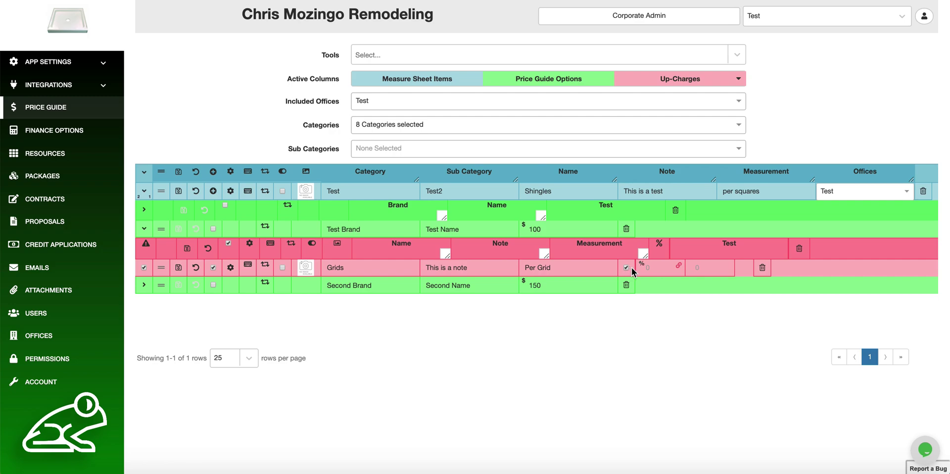
Try .05 as the Grids percentage, replace it with a flat $10 price, and show the up-charge under Second Brand.
{"action": "type", "text": ".05"}
{"action": "mouse_move", "coordinate": [677, 272]}
{"action": "left_click", "coordinate": [626, 267]}
{"action": "type", "text": "10"}
{"action": "left_click", "coordinate": [144, 285]}
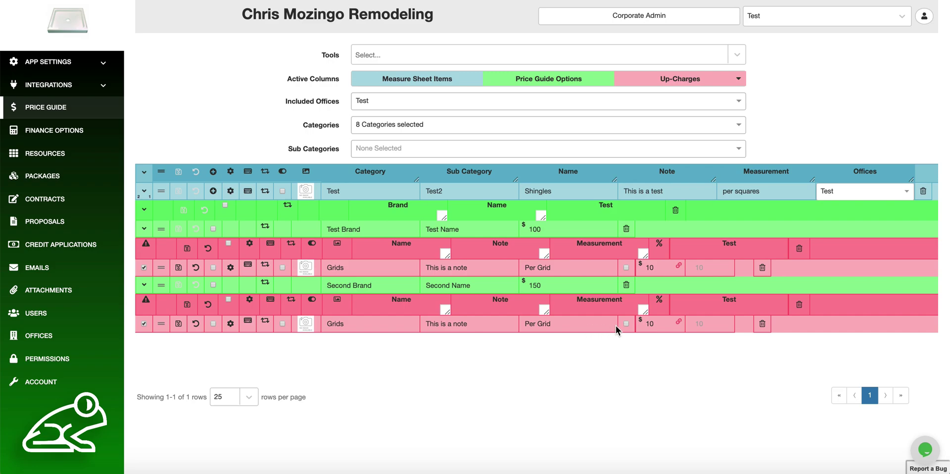
Override the Grids price with 15 for the Test Brand option only, save the up-charges and collapse the Shingles item.
{"action": "left_click", "coordinate": [661, 269]}
{"action": "key", "text": "BackSpace"}
{"action": "type", "text": "0"}
{"action": "type", "text": "15"}
{"action": "left_click", "coordinate": [189, 251]}
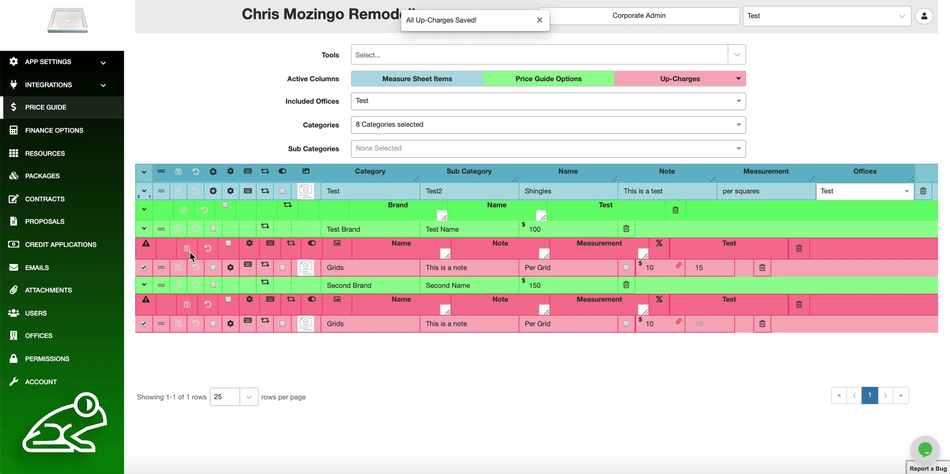
{"action": "left_click", "coordinate": [144, 191]}
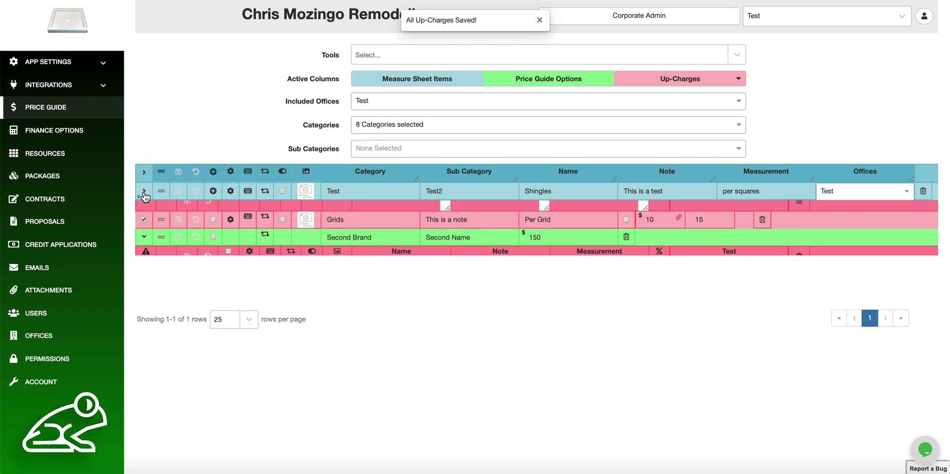